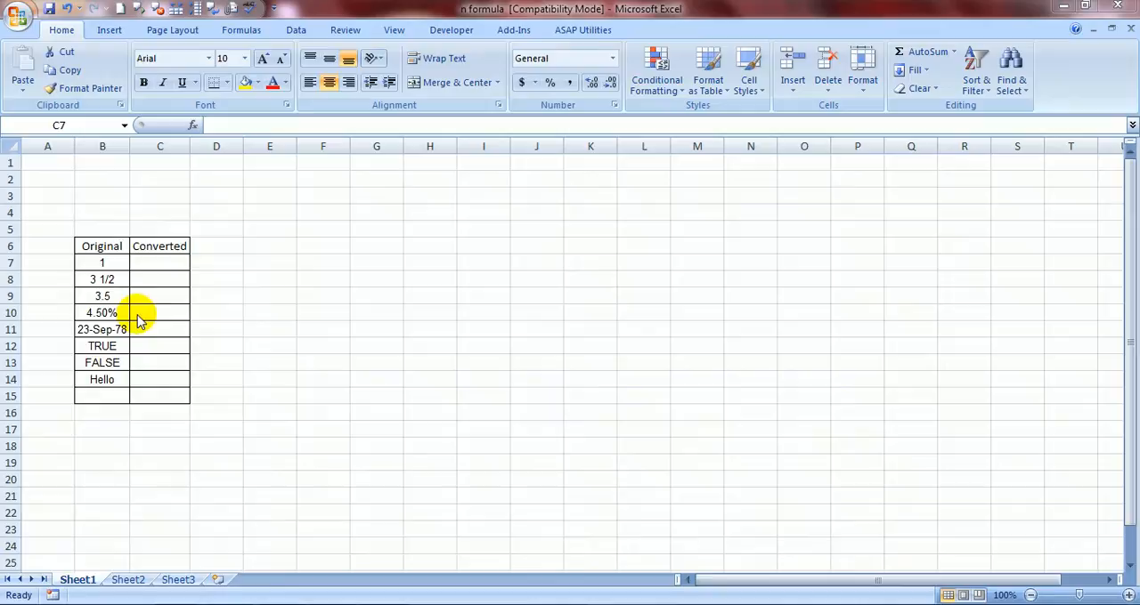
Enter =N(B7) in C7 to convert the first Original value to a number
key("ctrl+shift+Down")
left_click(175, 258)
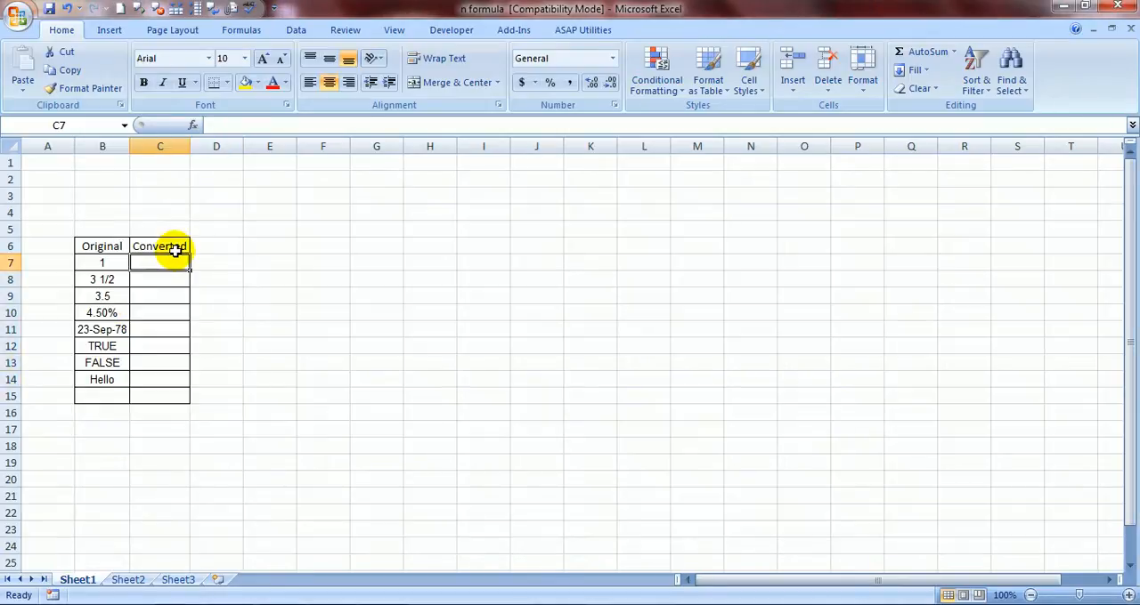
type("=")
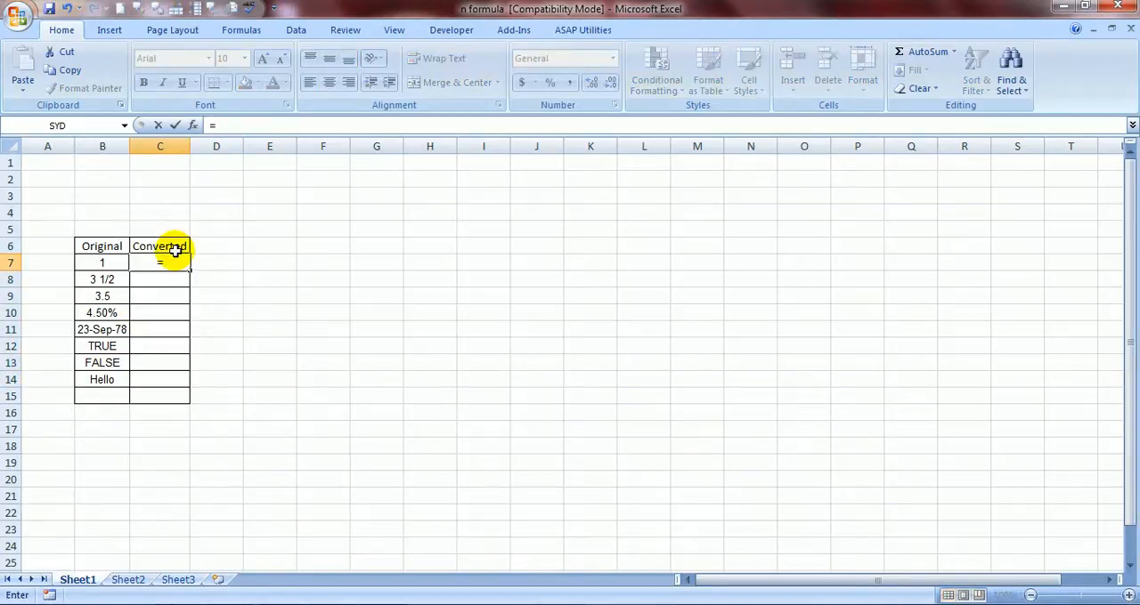
type("n")
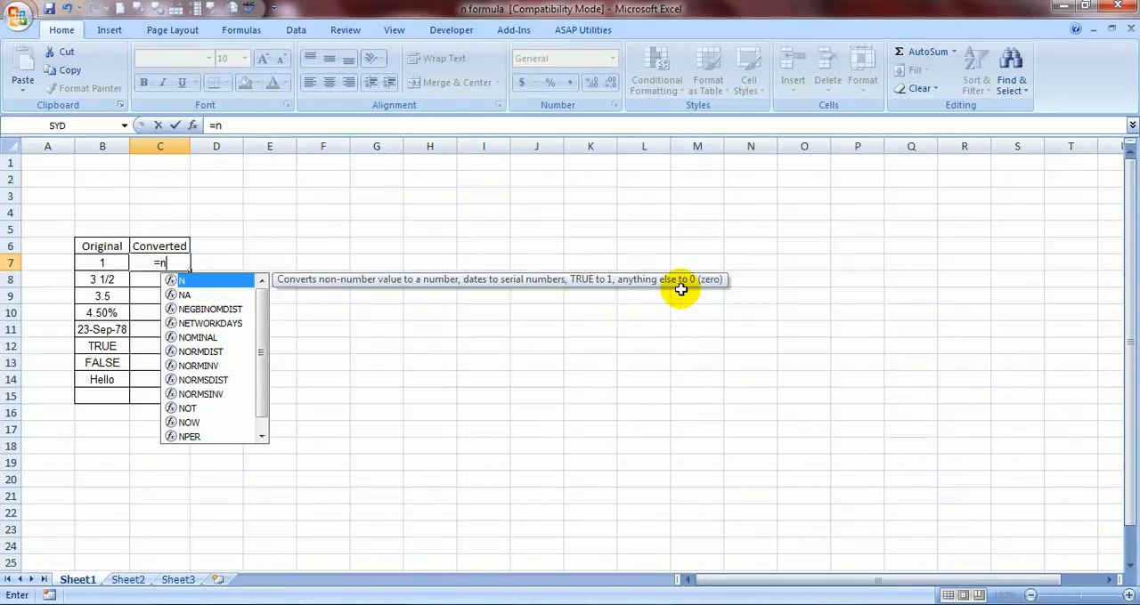
type("(")
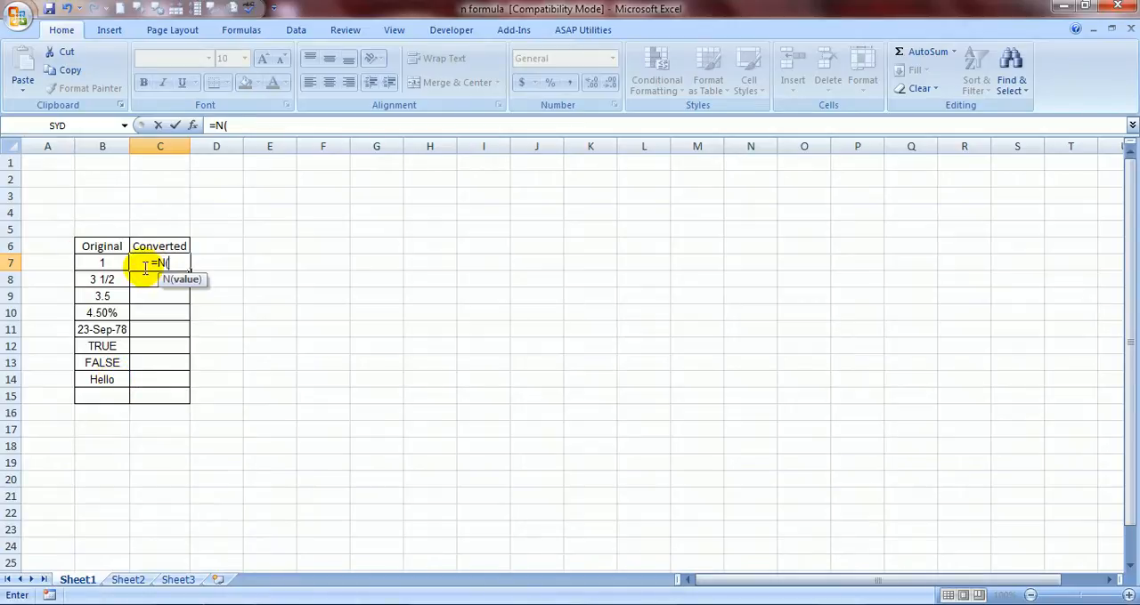
left_click(105, 263)
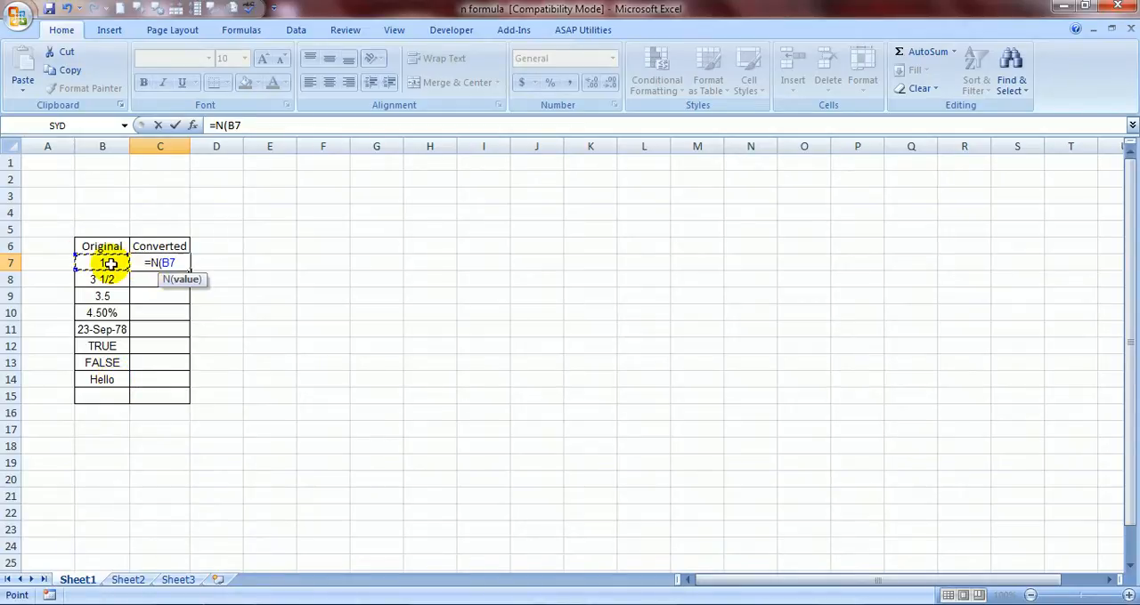
type(")")
key("Return")
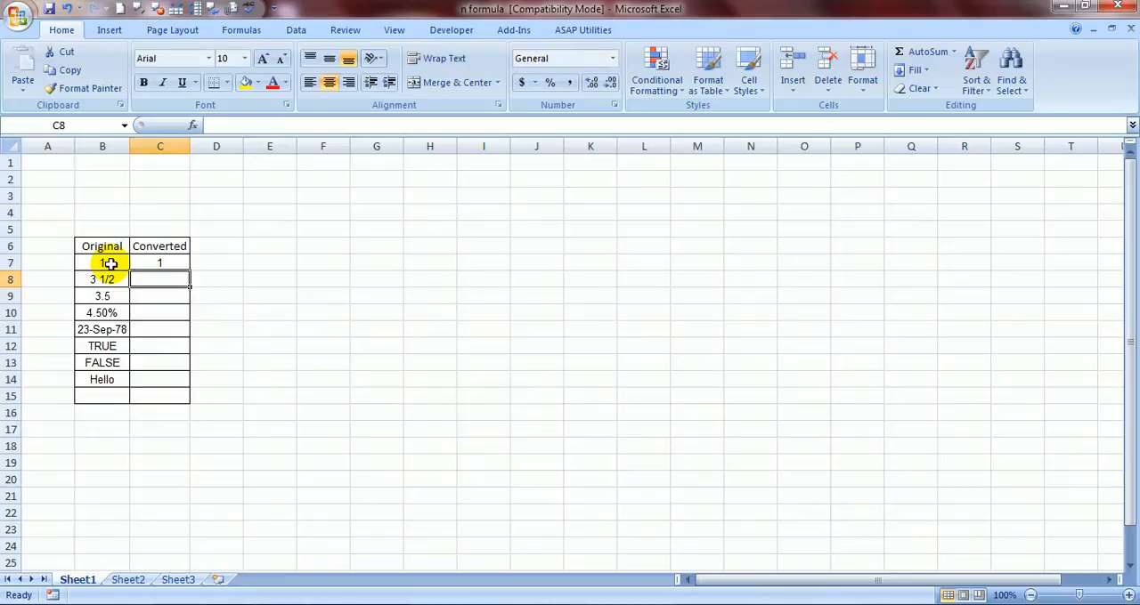
Copy the C7 formula down through C8:C15 so every row shows its converted number
key("Up")
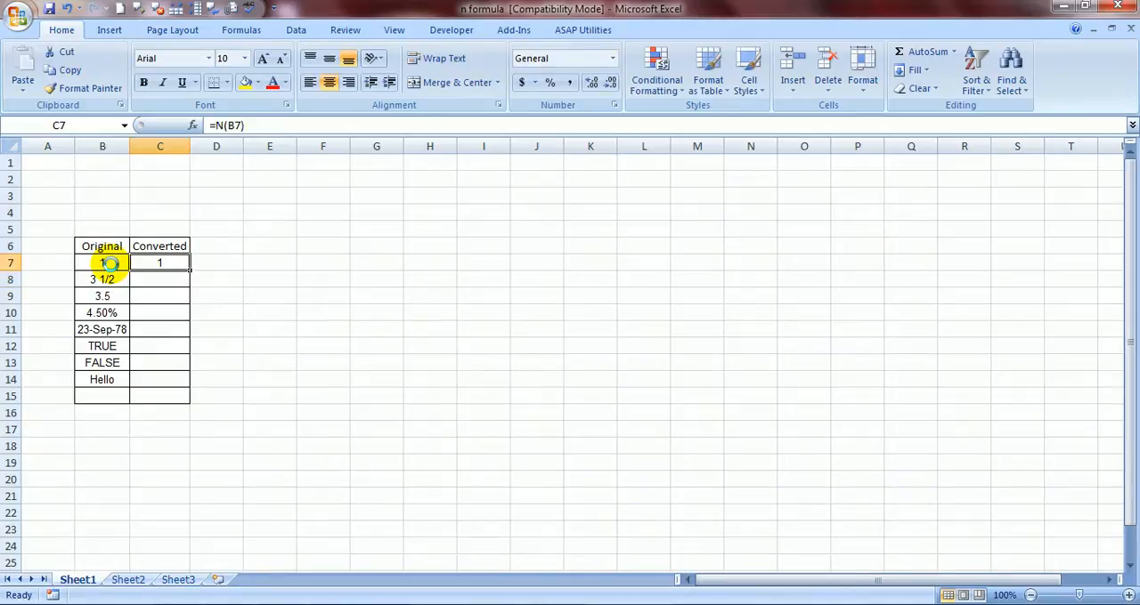
key("ctrl+c")
key("shift+Down")
key("shift+Down")
key("shift+Down")
key("shift+Down")
key("shift+Down")
key("shift+Down")
key("shift+Down")
key("shift+Down")
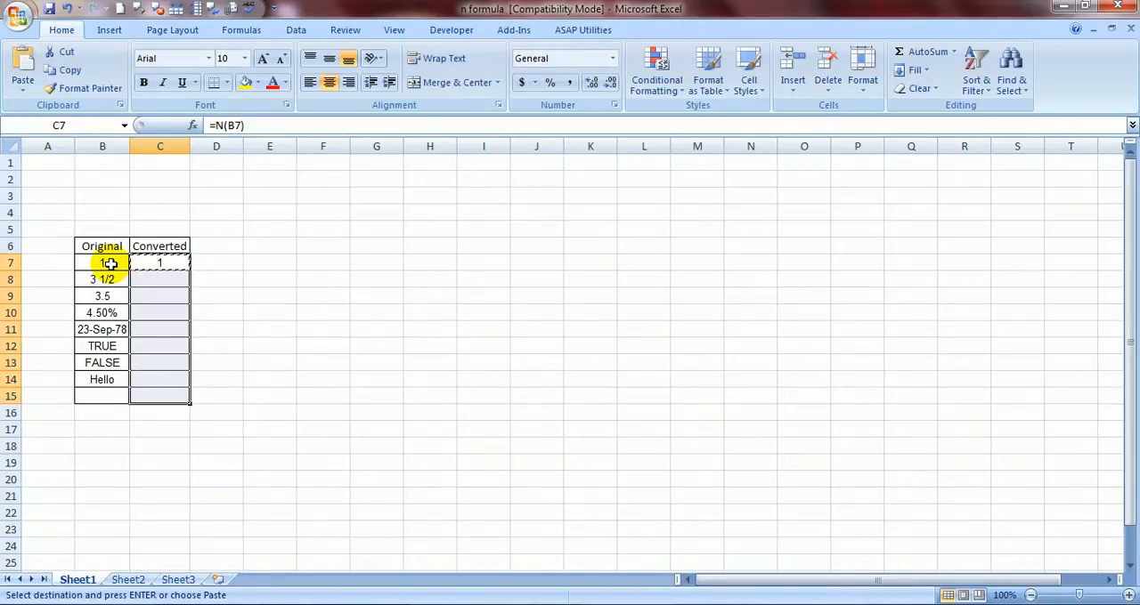
key("Return")
key("Escape")
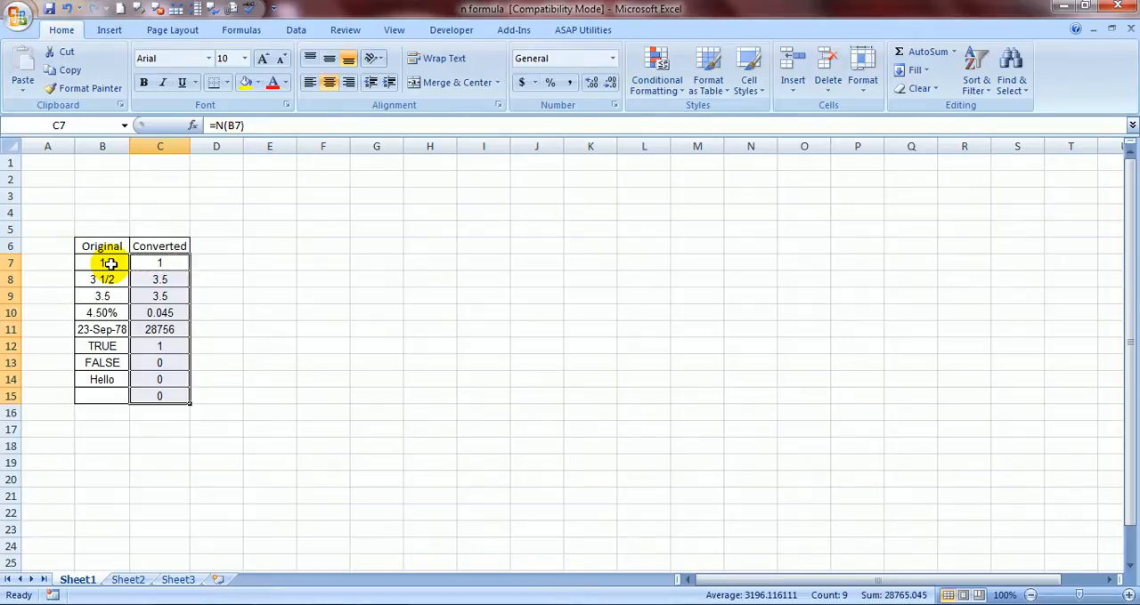
left_click(98, 280)
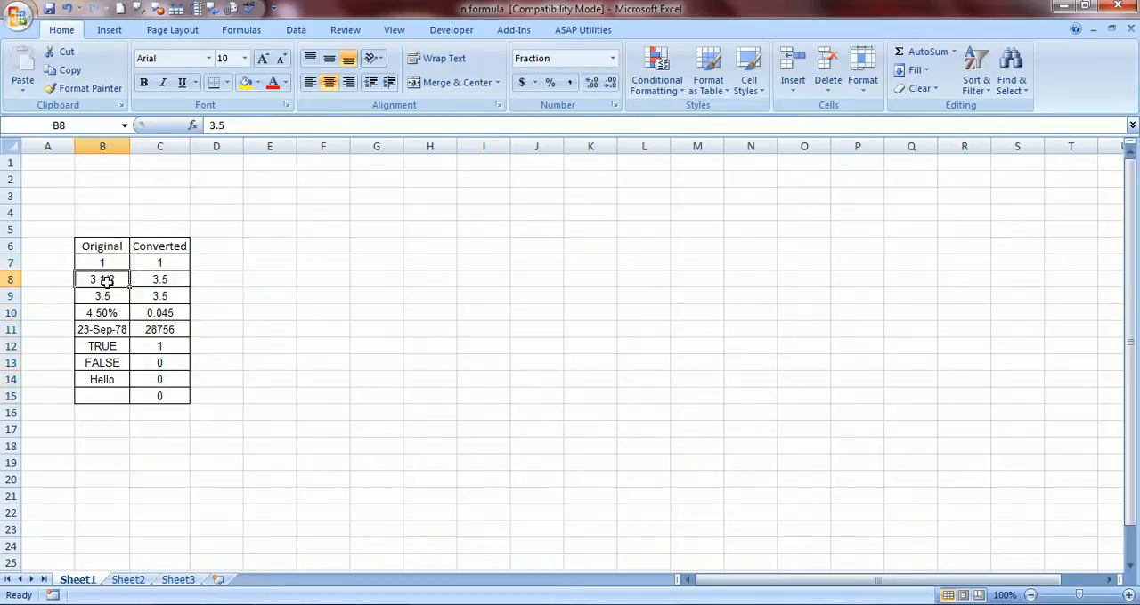
left_click(154, 280)
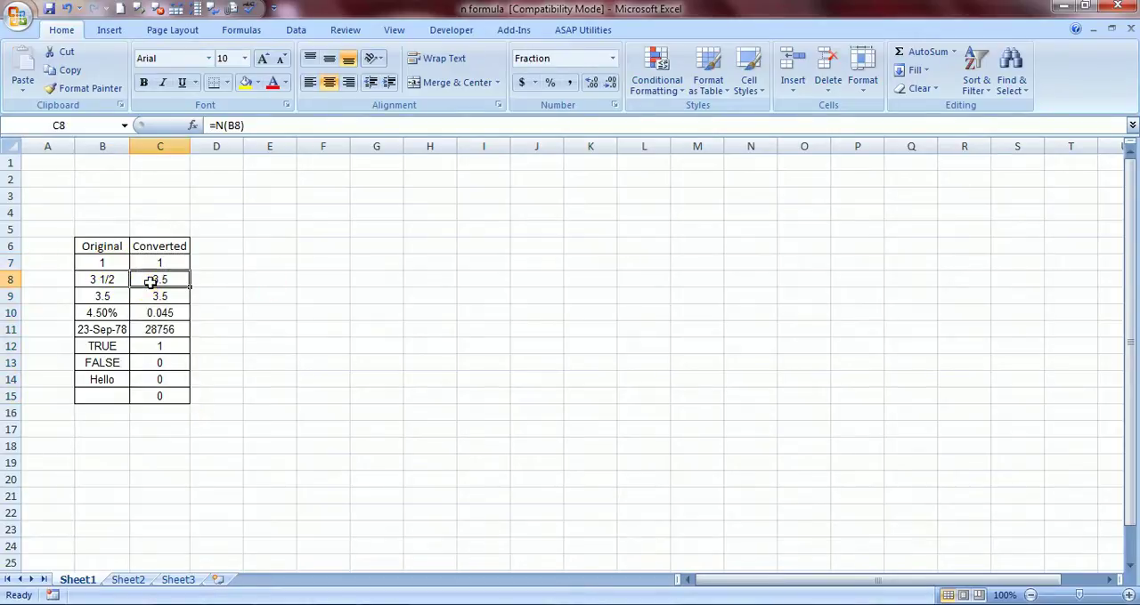
left_click(101, 295)
left_click(162, 299)
left_click(95, 316)
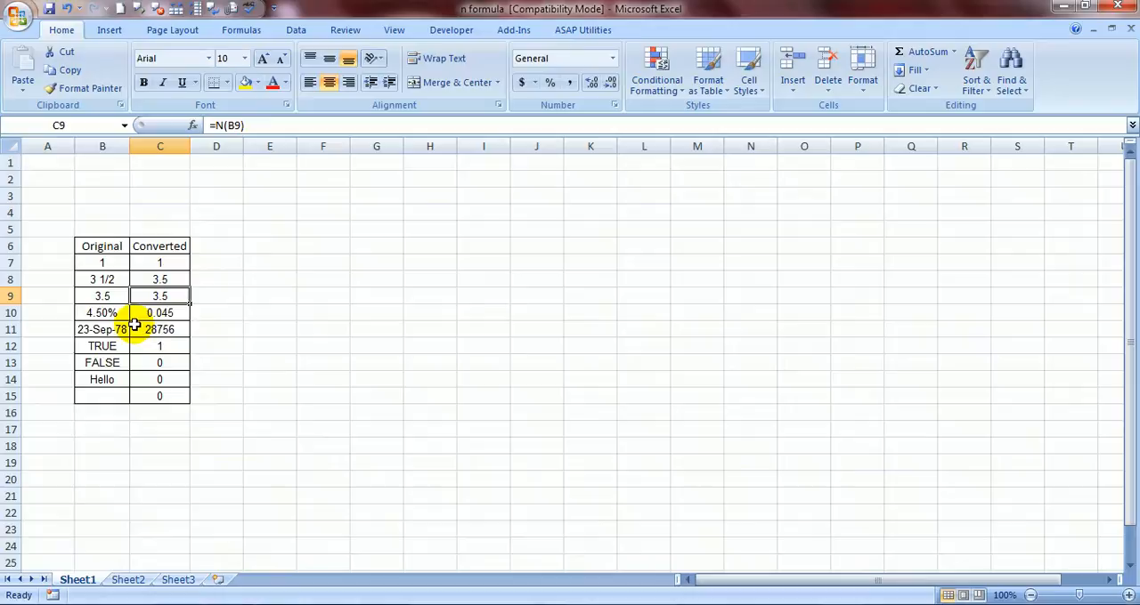
left_click(85, 343)
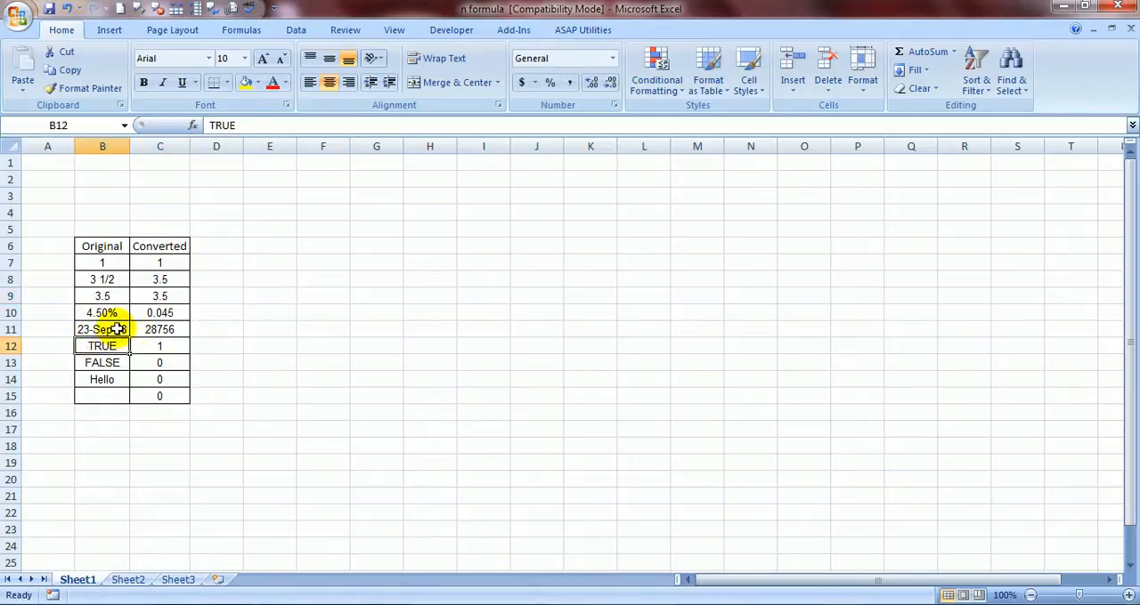
left_click(154, 329)
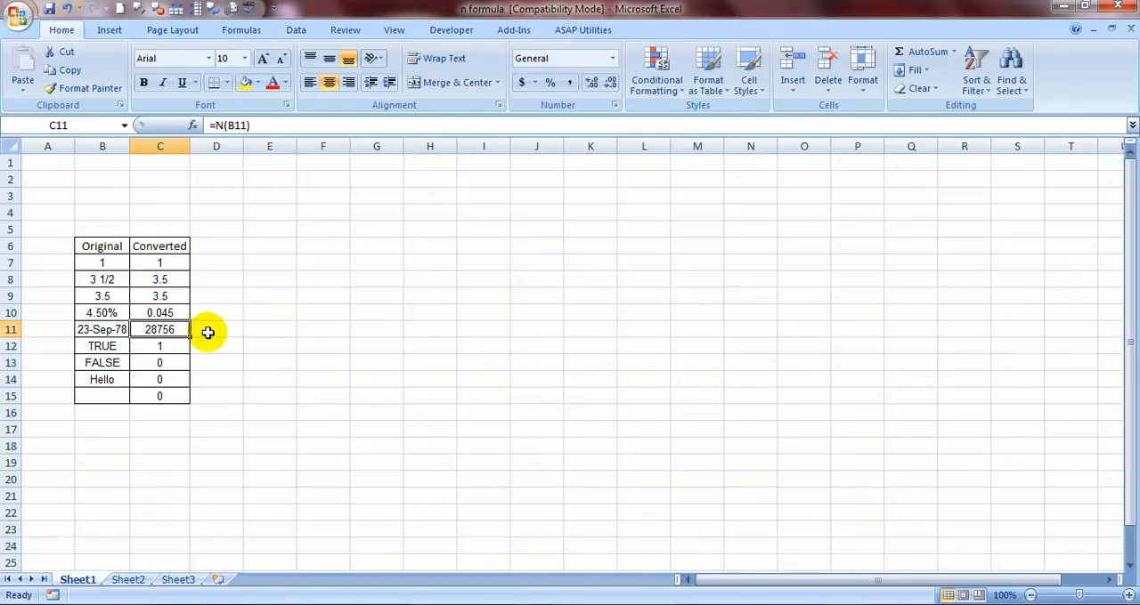
left_click_drag(164, 345, 111, 362)
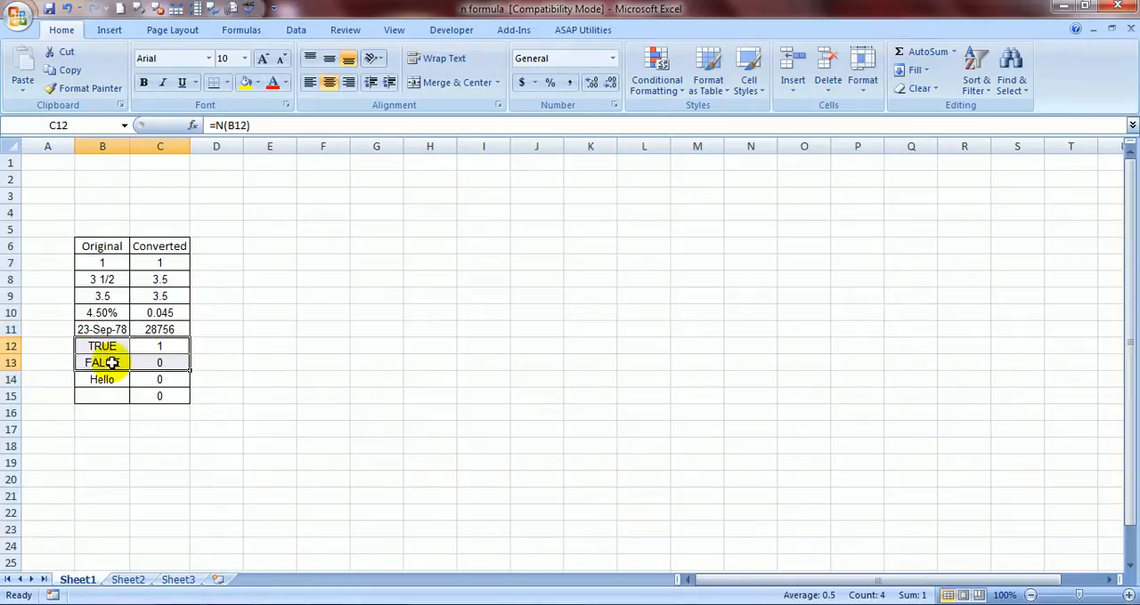
left_click(160, 362)
left_click(105, 379)
left_click(166, 381)
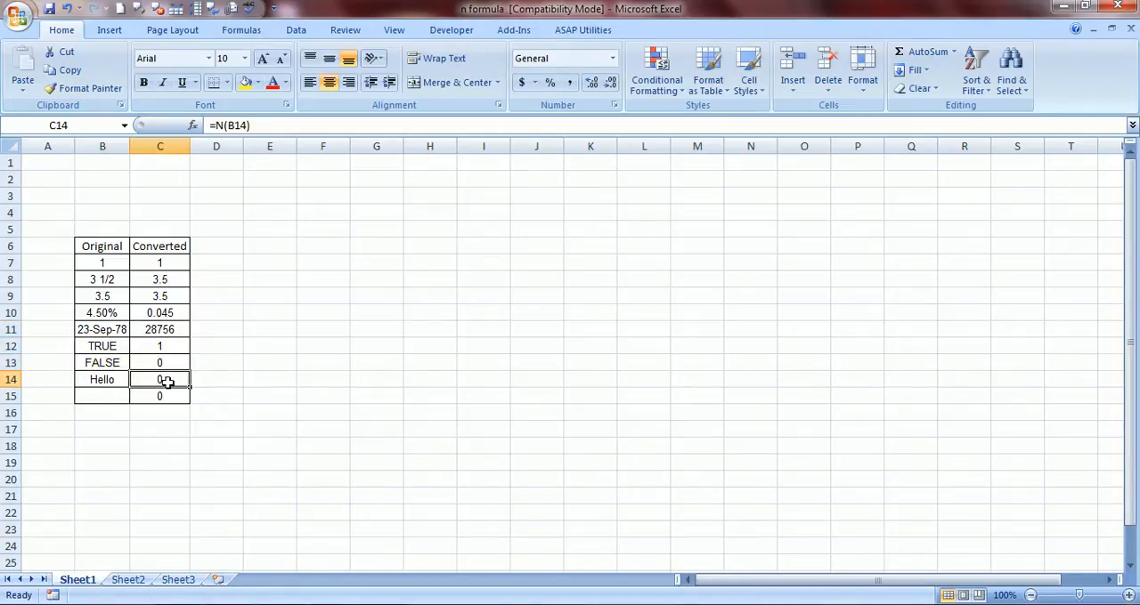
left_click(93, 397)
left_click(143, 397)
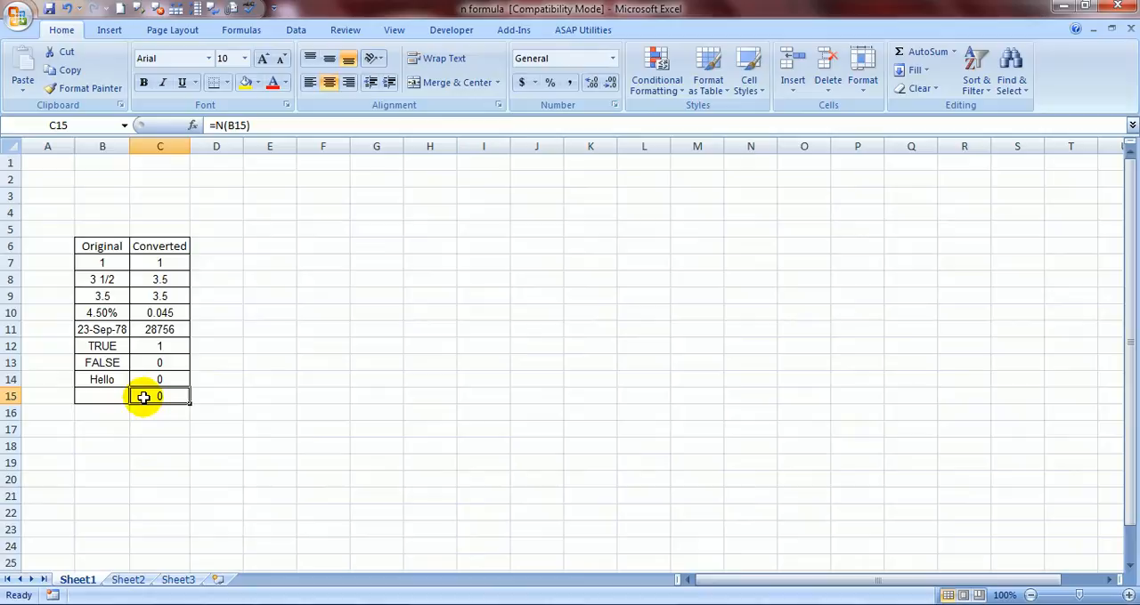